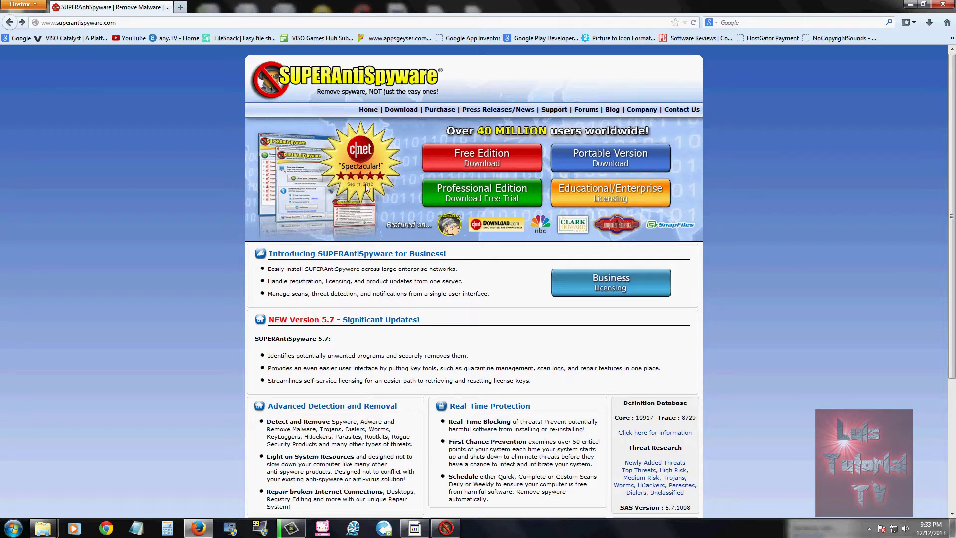
- Scroll the superantispyware.com homepage with its Free, Portable and Professional edition downloads
{"action": "left_click_drag", "start_coordinate": [950, 133], "coordinate": [950, 137]}
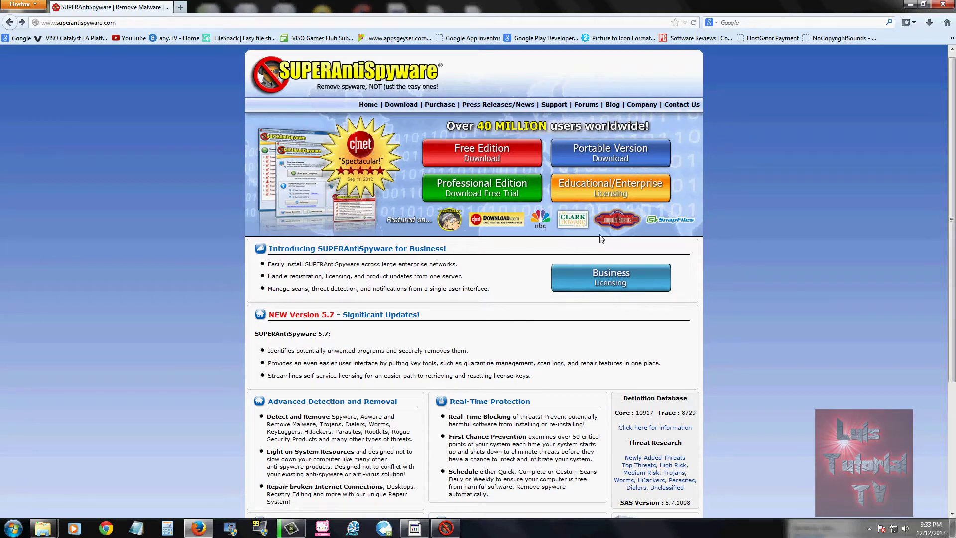
{"action": "left_click_drag", "start_coordinate": [950, 153], "coordinate": [949, 151]}
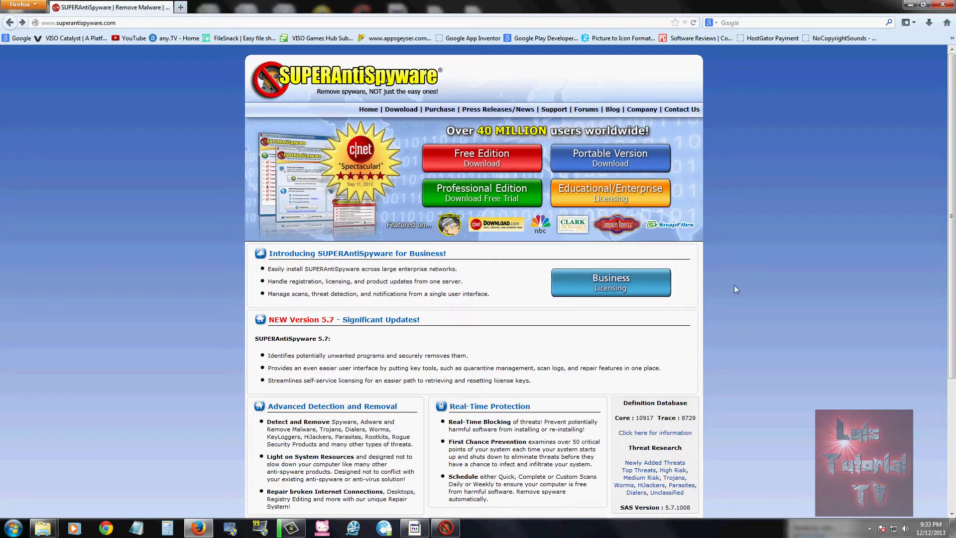
- Bring SUPERAntiSpyware forward, choose Complete Scan with Rescue Scan disabled, and check for definition updates
{"action": "left_click", "coordinate": [446, 528]}
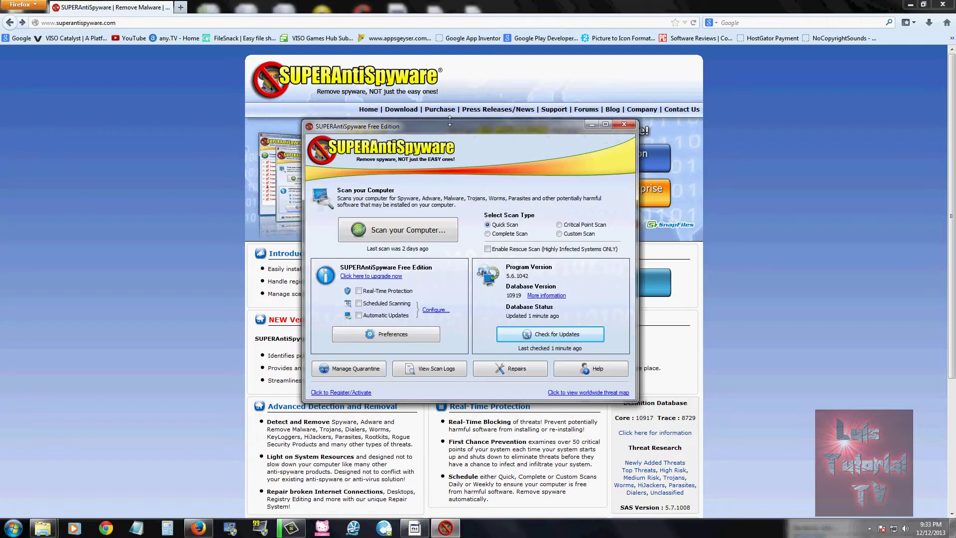
{"action": "left_click_drag", "start_coordinate": [442, 130], "coordinate": [482, 128]}
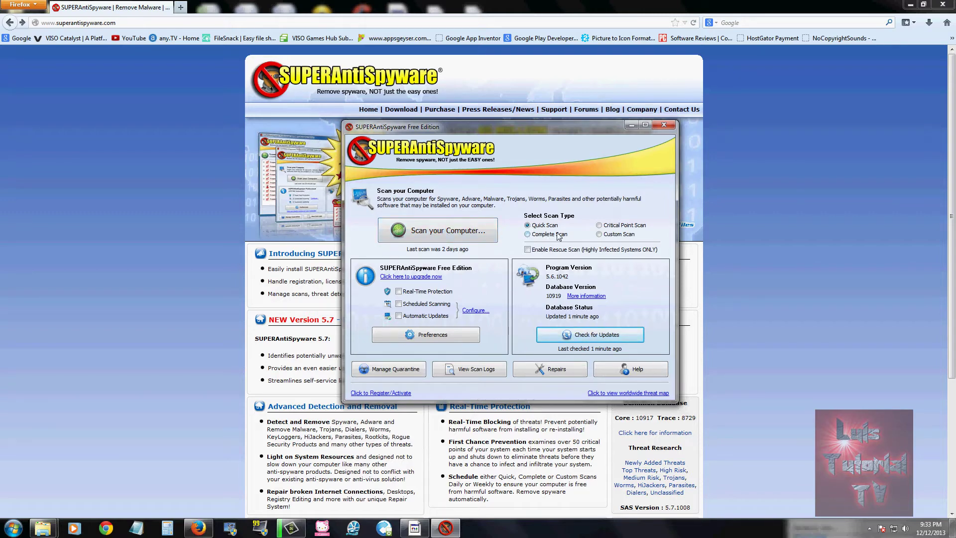
{"action": "left_click", "coordinate": [531, 235]}
{"action": "left_click", "coordinate": [528, 251]}
{"action": "left_click", "coordinate": [528, 250]}
{"action": "left_click", "coordinate": [618, 337]}
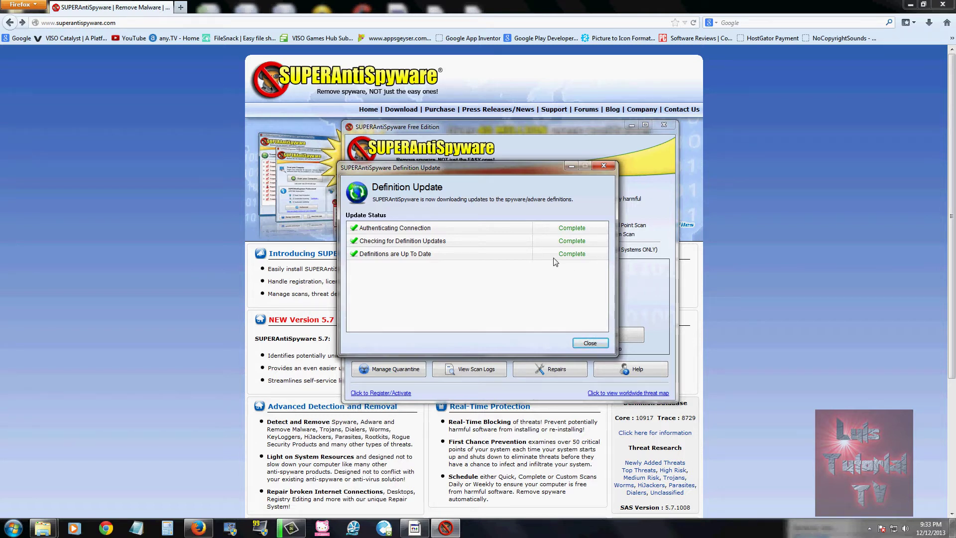
- Close the finished Definition Update window once every step shows Complete
{"action": "left_click", "coordinate": [589, 344]}
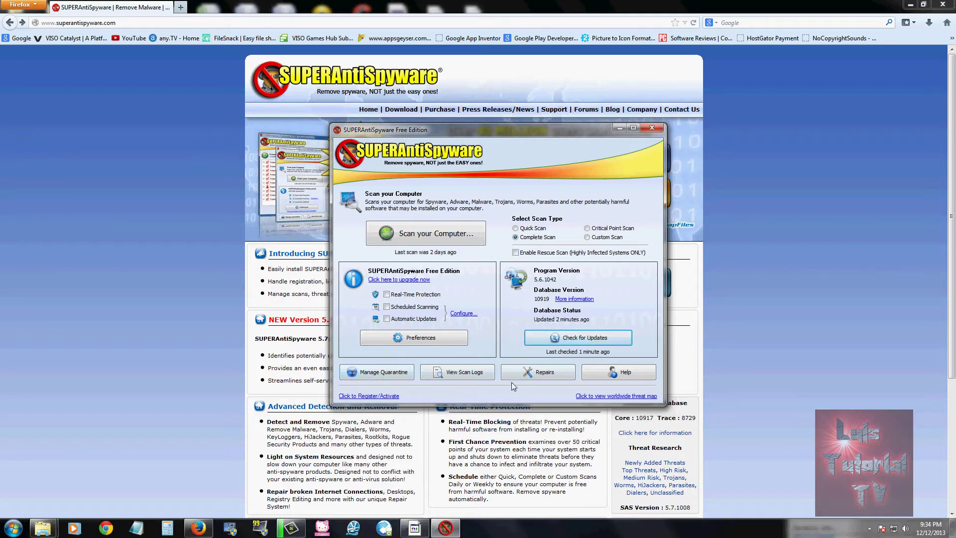
- Try enabling Real-Time Protection and dismiss the Professional-only feature notice
{"action": "left_click", "coordinate": [387, 295]}
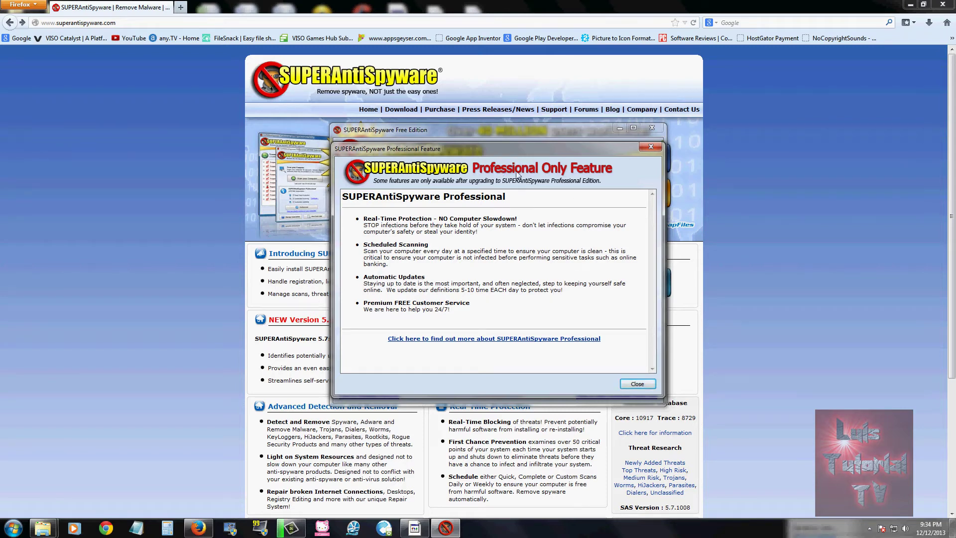
{"action": "left_click_drag", "start_coordinate": [495, 150], "coordinate": [514, 159]}
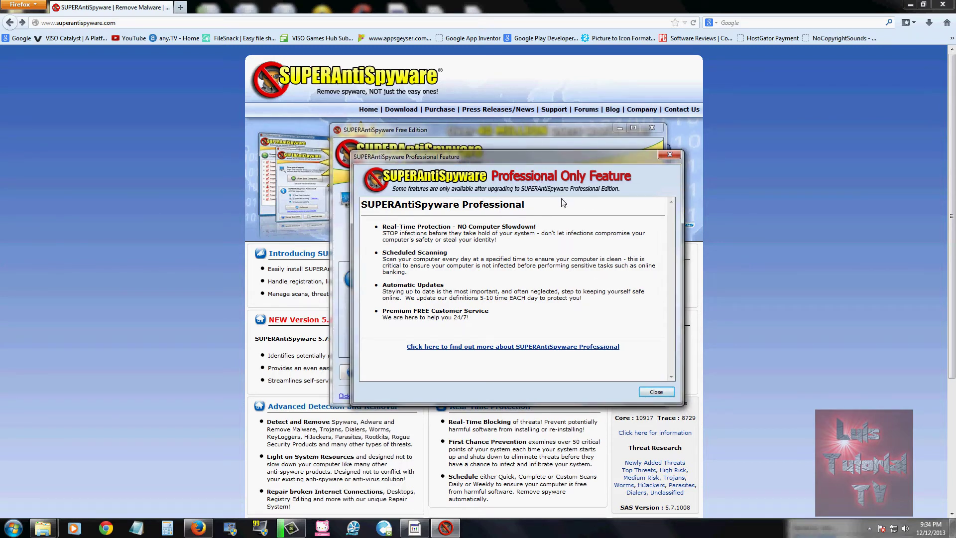
{"action": "left_click", "coordinate": [669, 155]}
- Open the Professional Edition download without saving the installer, then return to SUPERAntiSpyware
{"action": "left_click", "coordinate": [487, 201]}
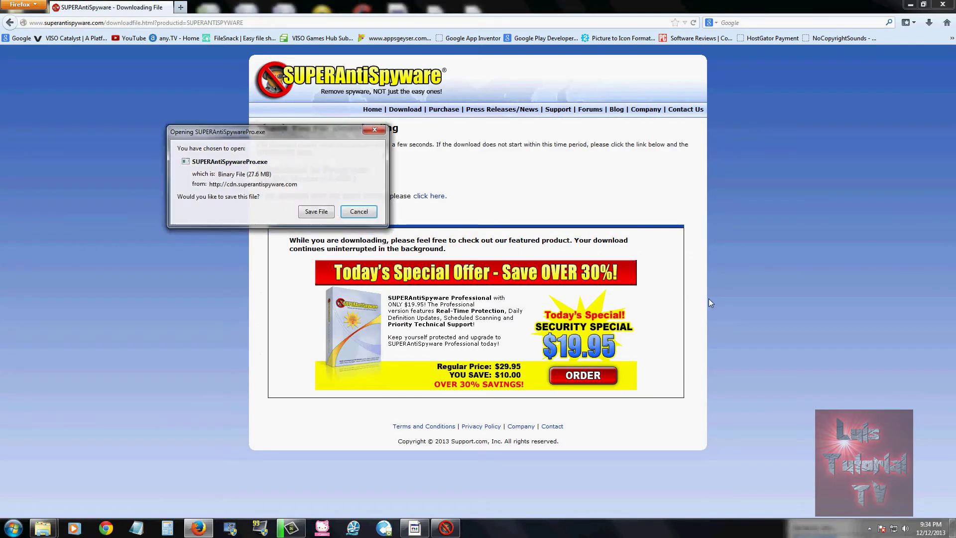
{"action": "left_click", "coordinate": [351, 210]}
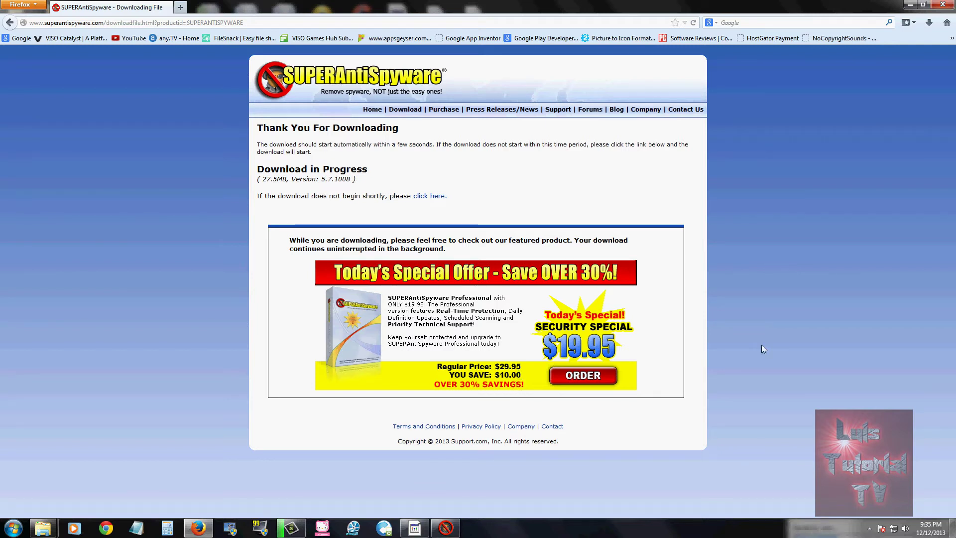
{"action": "left_click", "coordinate": [446, 528]}
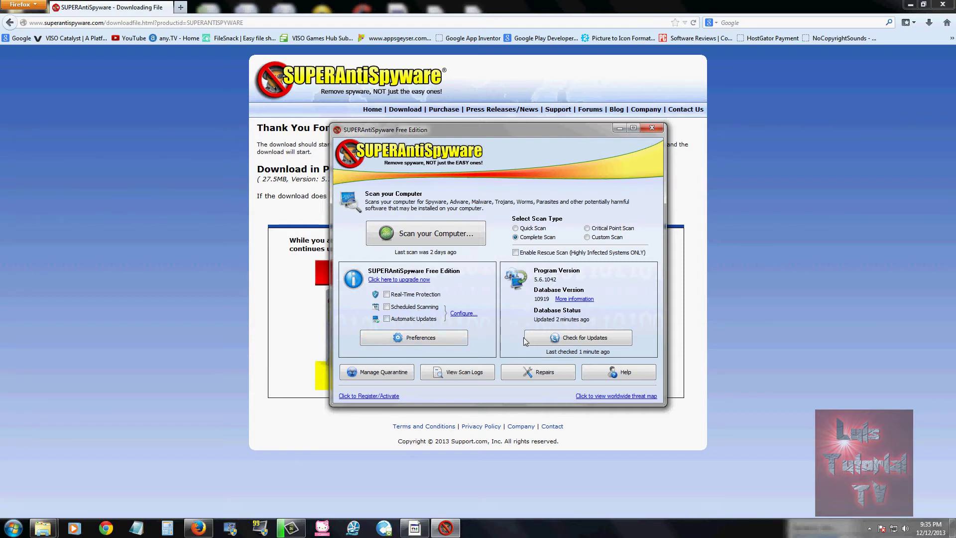
{"action": "left_click", "coordinate": [832, 223]}
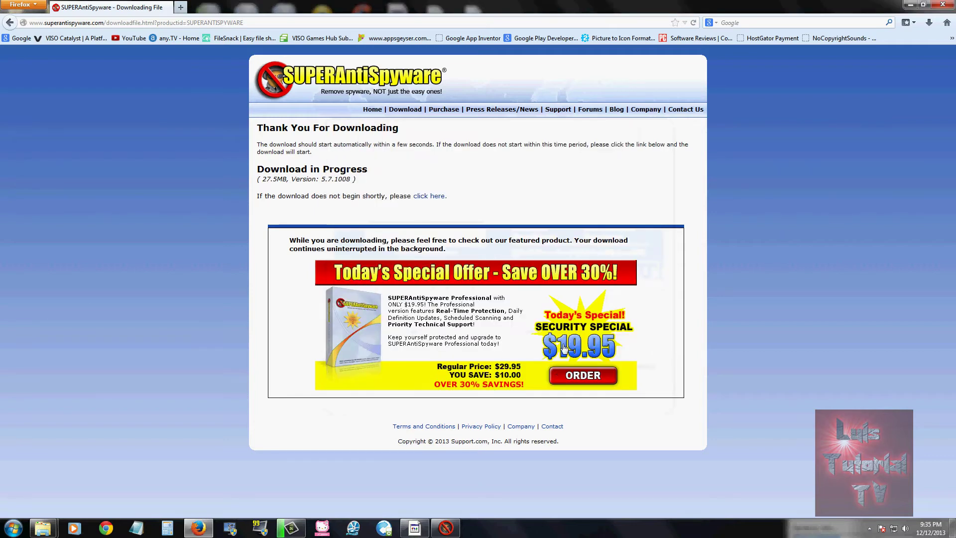
{"action": "left_click", "coordinate": [446, 529]}
{"action": "left_click_drag", "start_coordinate": [518, 130], "coordinate": [521, 122]}
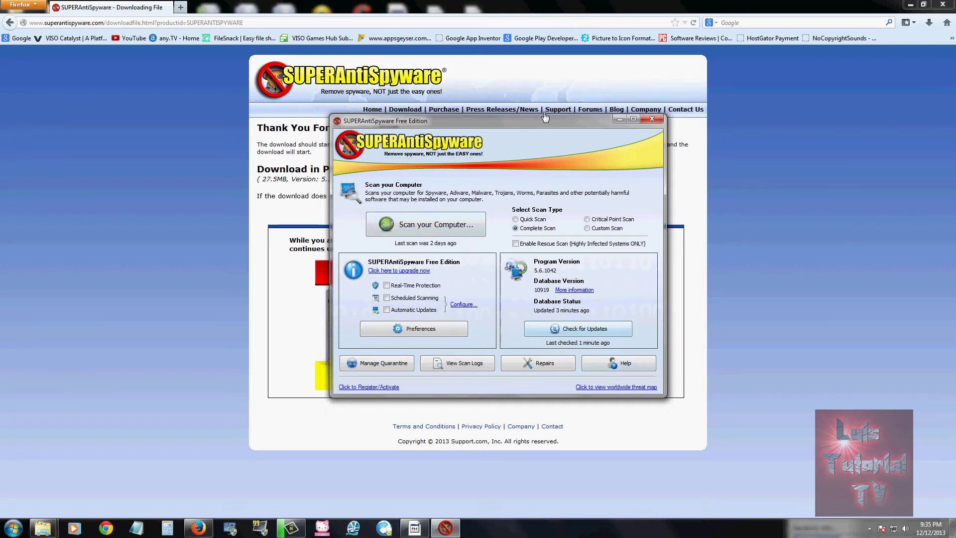
{"action": "left_click_drag", "start_coordinate": [535, 121], "coordinate": [533, 124]}
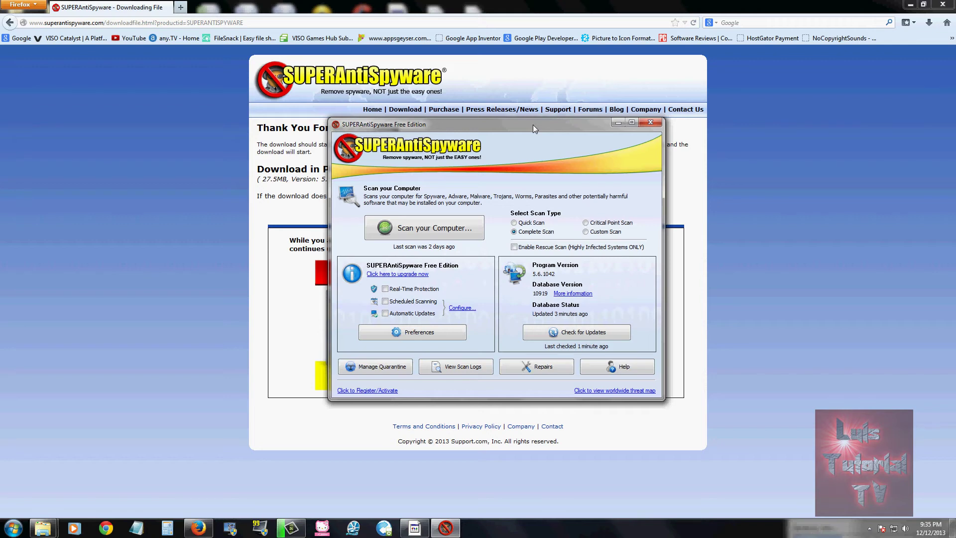
{"action": "left_click", "coordinate": [534, 372]}
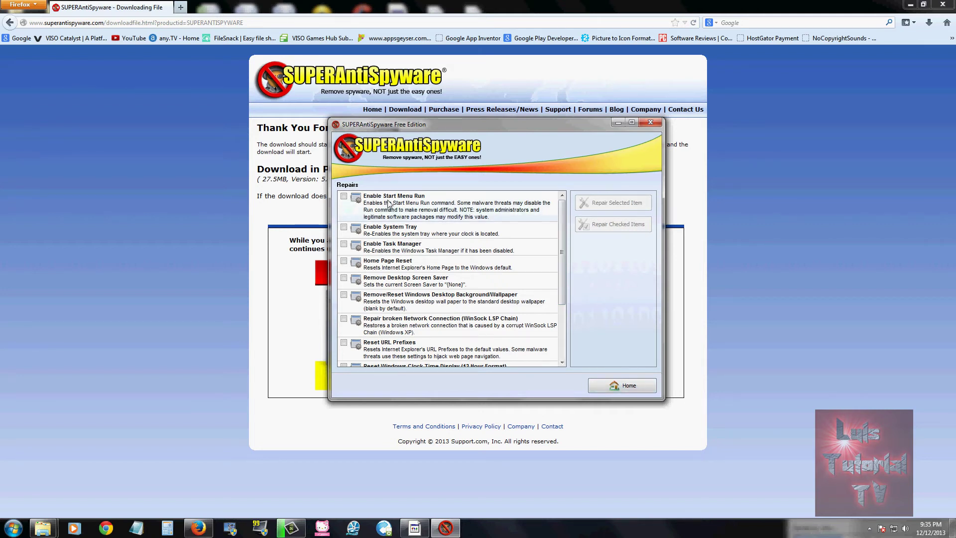
{"action": "left_click", "coordinate": [344, 197]}
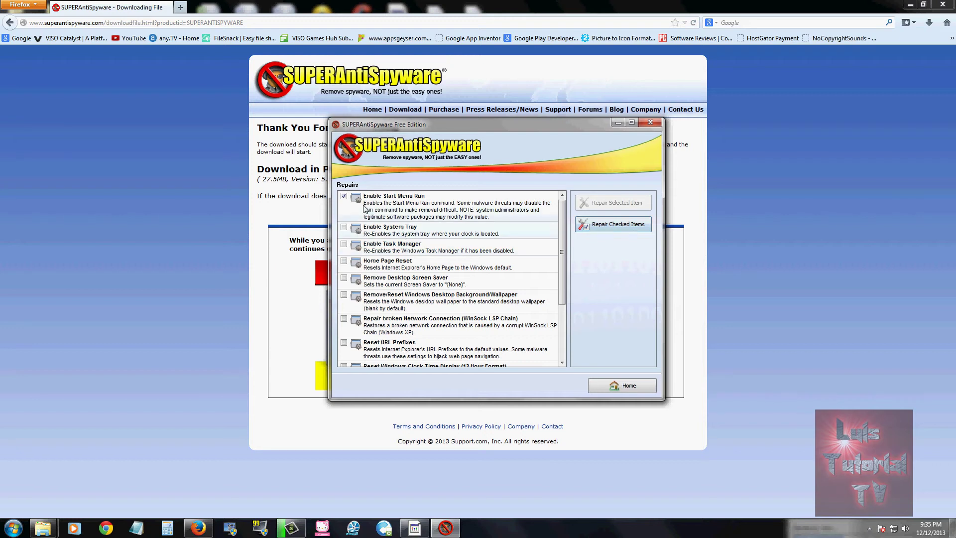
{"action": "left_click", "coordinate": [344, 228]}
{"action": "left_click", "coordinate": [343, 244]}
{"action": "left_click", "coordinate": [343, 261]}
{"action": "left_click", "coordinate": [344, 278]}
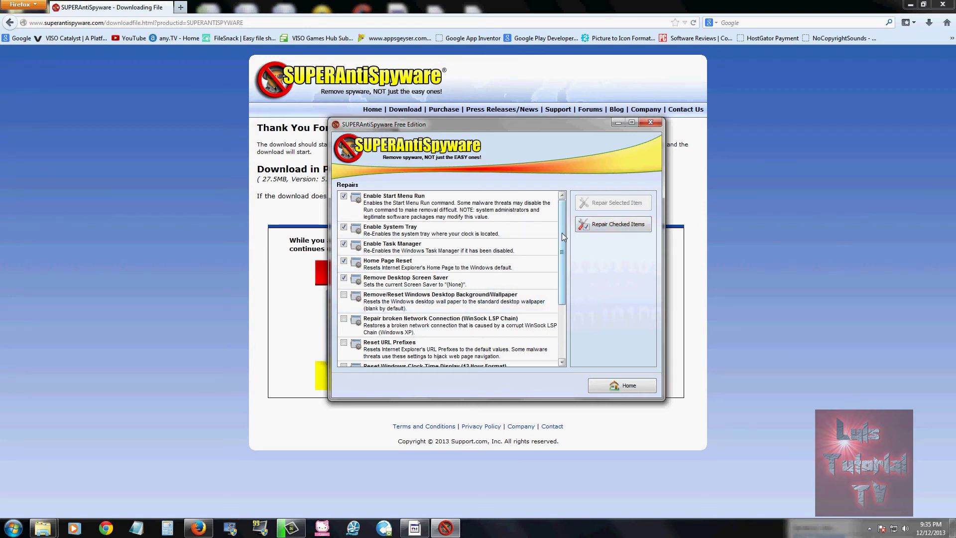
{"action": "scroll", "coordinate": [440, 256], "scroll_direction": "down", "scroll_amount": 1}
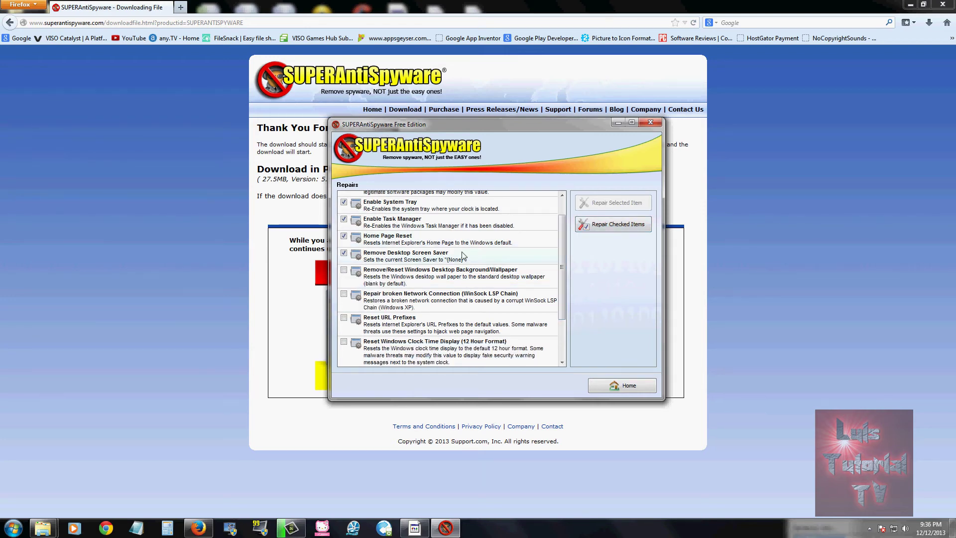
{"action": "mouse_move", "coordinate": [563, 248]}
{"action": "left_mouse_down"}
{"action": "mouse_move", "coordinate": [562, 319]}
{"action": "mouse_move", "coordinate": [563, 253]}
{"action": "left_mouse_up"}
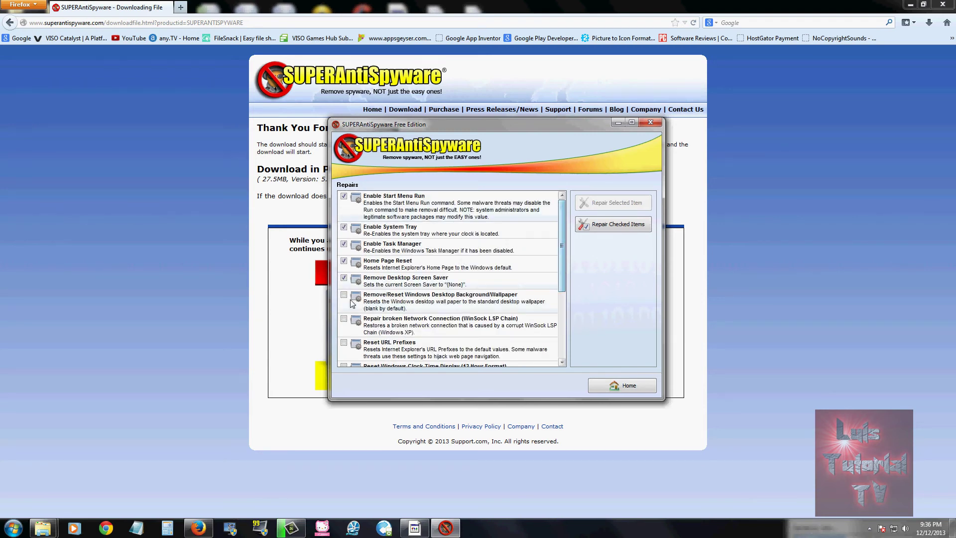
{"action": "left_click", "coordinate": [344, 261]}
{"action": "left_click", "coordinate": [343, 243]}
{"action": "left_click", "coordinate": [344, 226]}
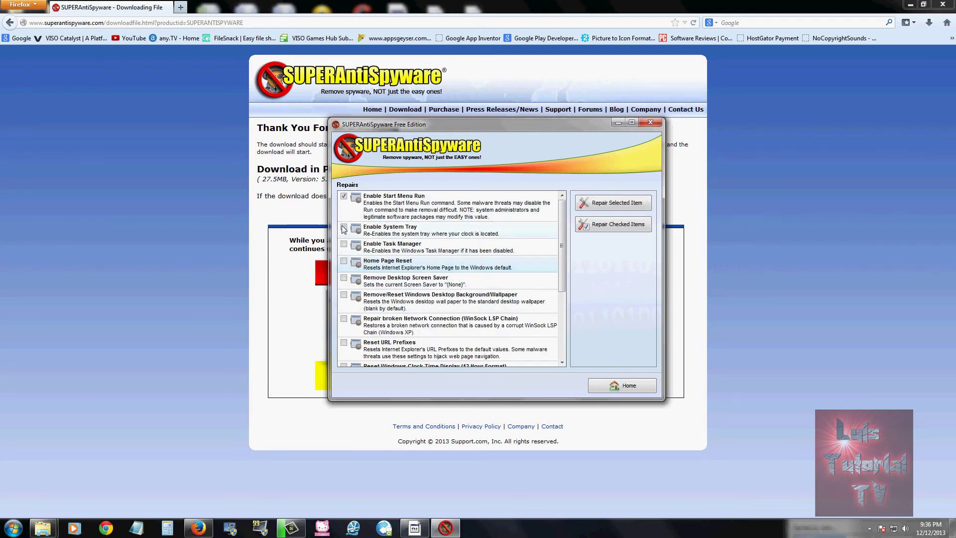
{"action": "left_click", "coordinate": [344, 196]}
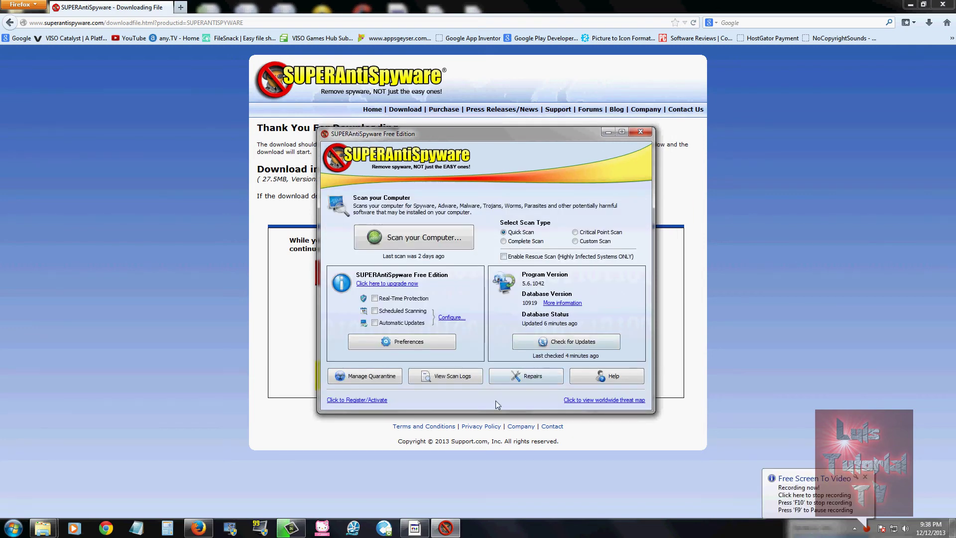
- View the empty scan logs, go Home, then open the empty Quarantined Items list
{"action": "left_click", "coordinate": [438, 376]}
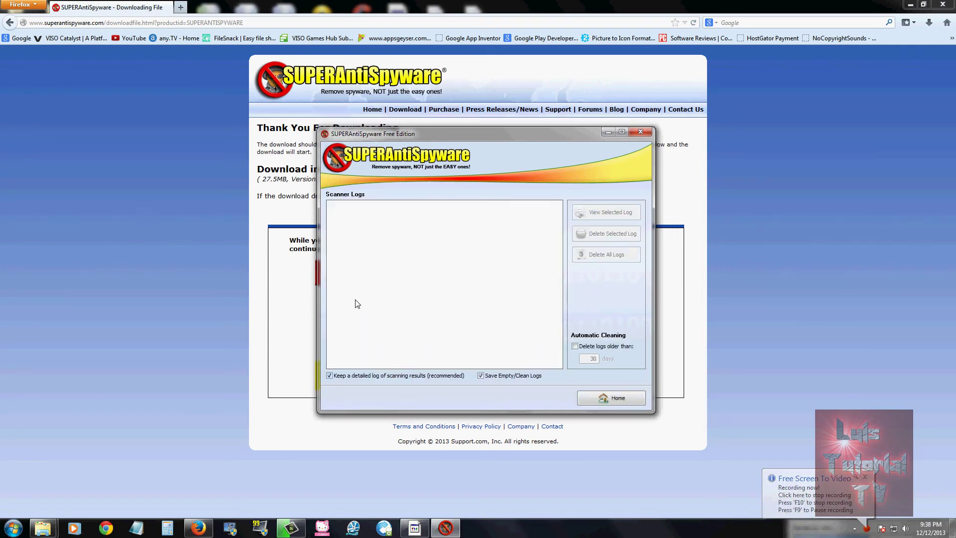
{"action": "left_click", "coordinate": [611, 398]}
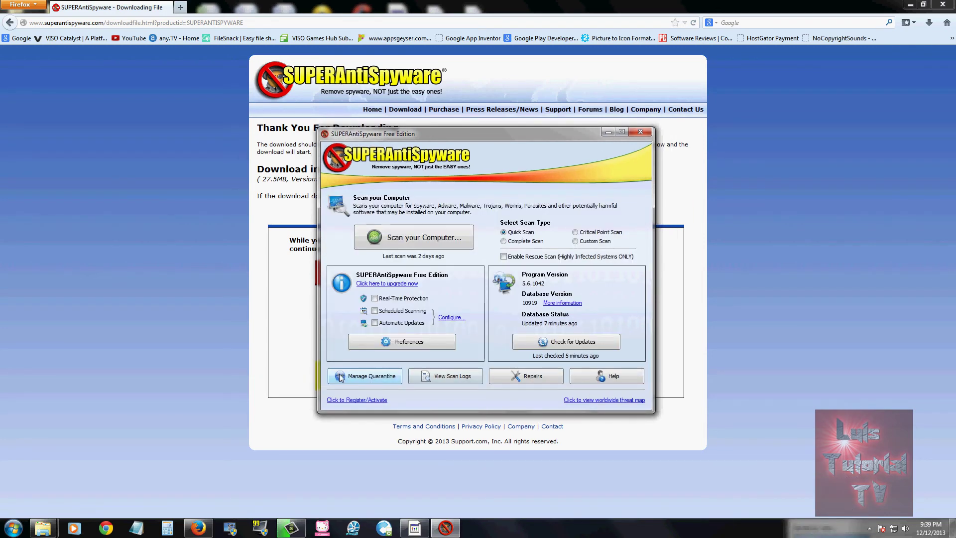
{"action": "left_click", "coordinate": [366, 378]}
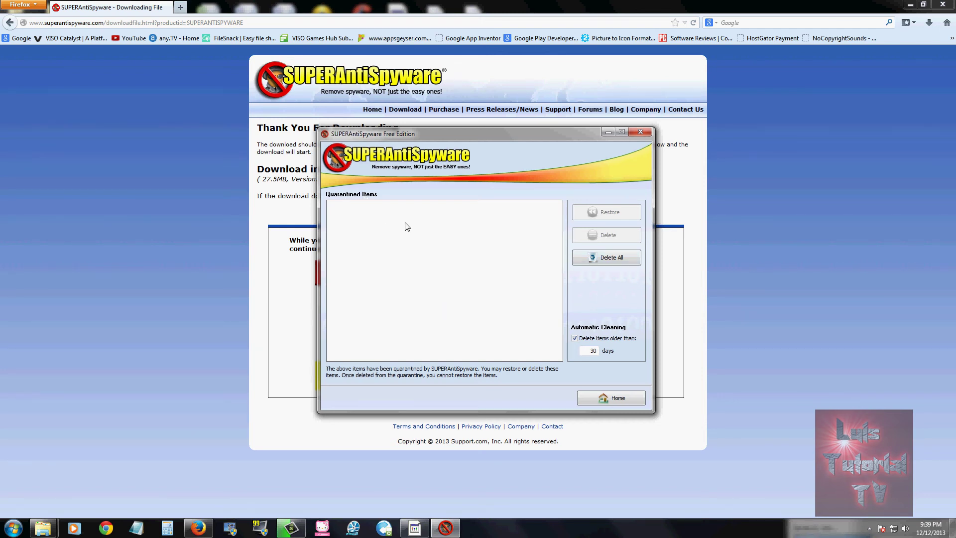
- Return Home from Quarantined Items and nudge the program window slightly down-right
{"action": "left_click", "coordinate": [612, 397]}
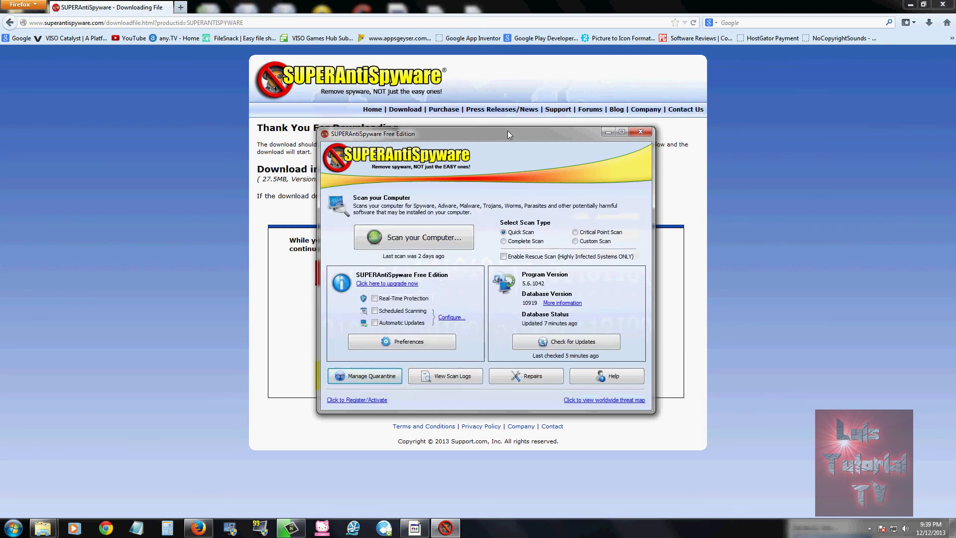
{"action": "mouse_move", "coordinate": [507, 131]}
{"action": "left_mouse_down"}
{"action": "mouse_move", "coordinate": [498, 139]}
{"action": "mouse_move", "coordinate": [514, 135]}
{"action": "left_mouse_up"}
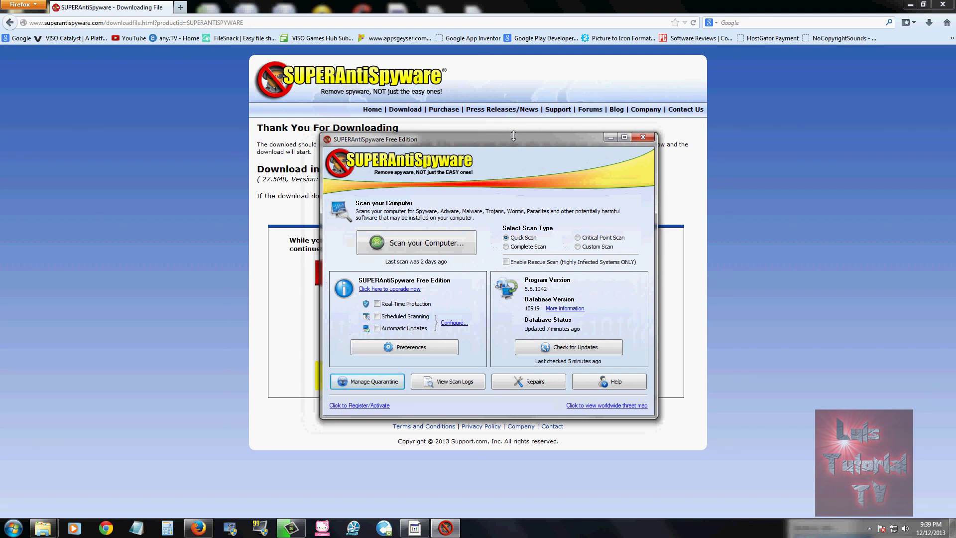